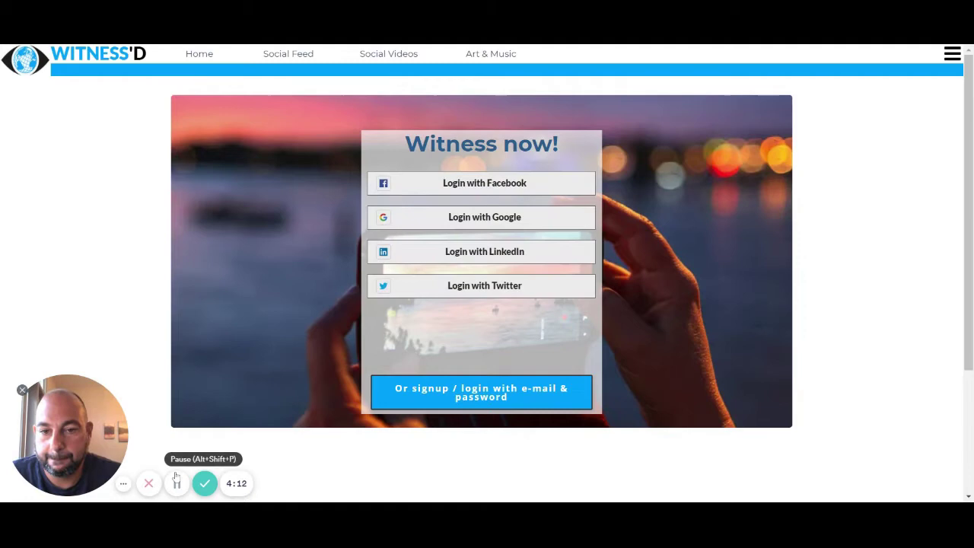
- Sign in with Google, upload a banner and logo, and enter the pen name Witness'd Photography
left_click(490, 219)
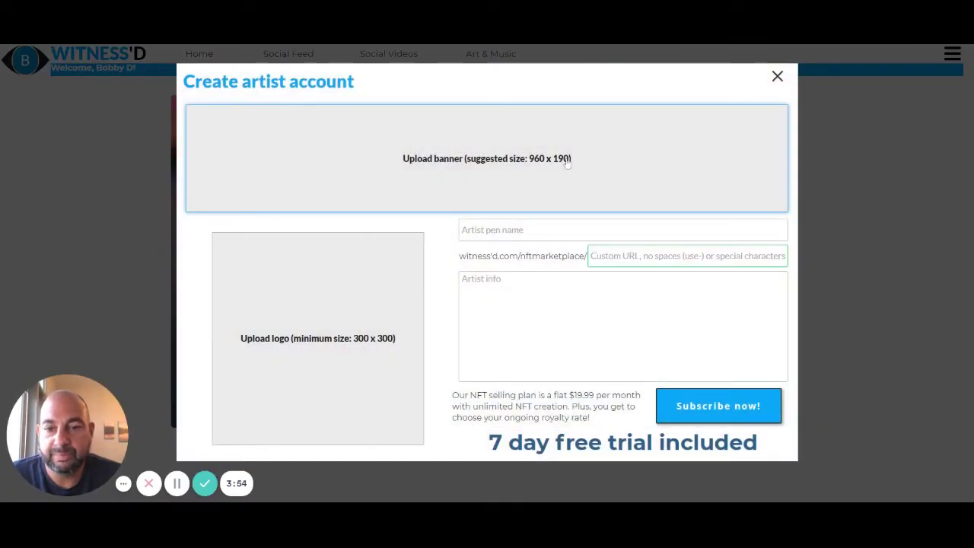
left_click(422, 159)
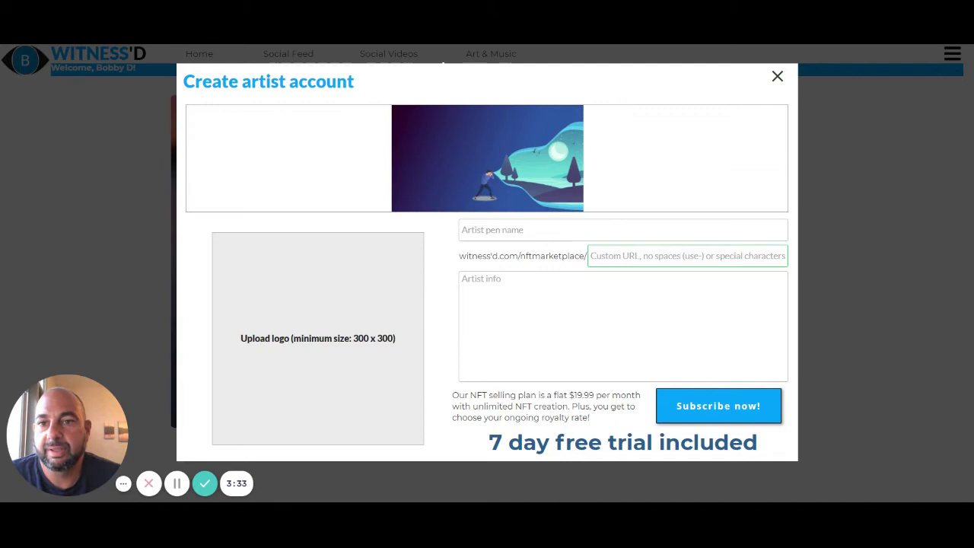
left_click(561, 238)
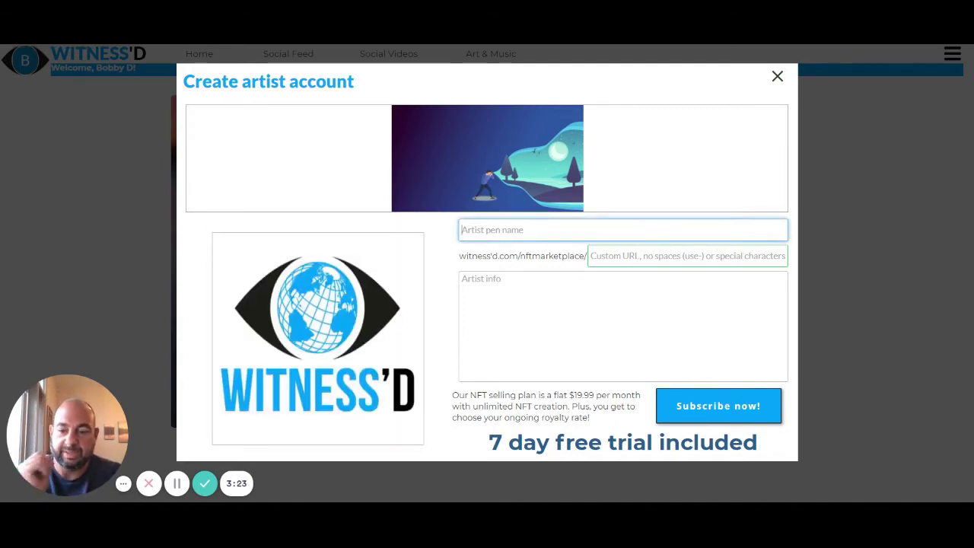
type("Wiytness'd")
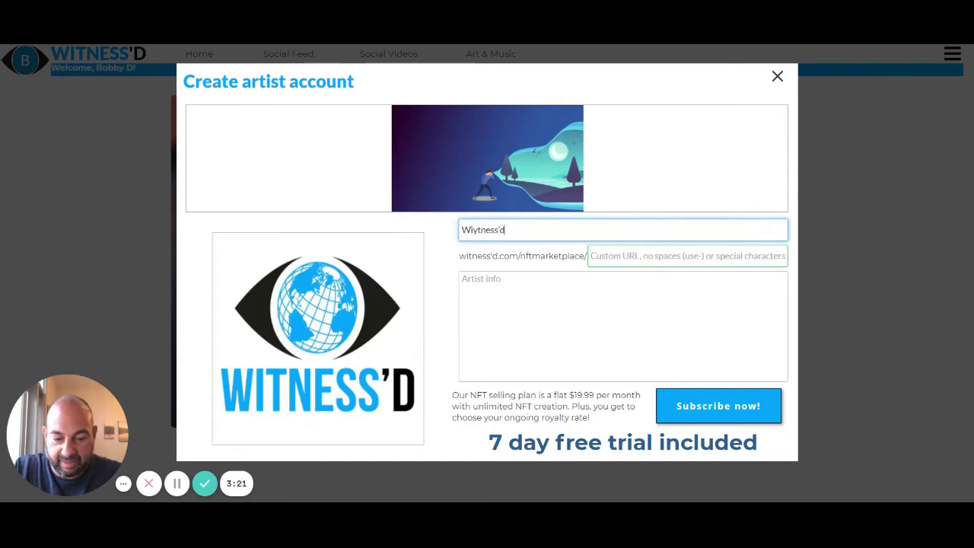
type(" Photography")
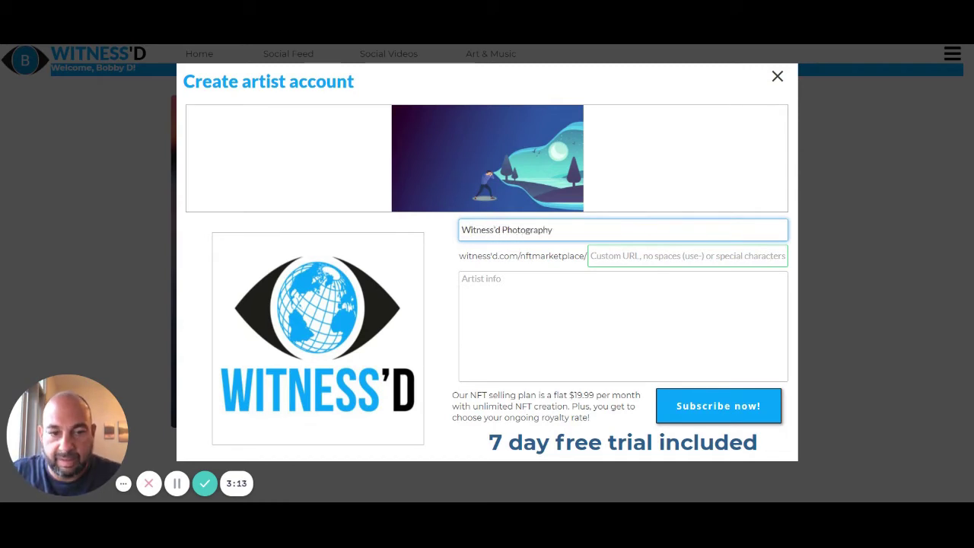
- Set the artist's custom URL to witnessdphotography
key("Tab")
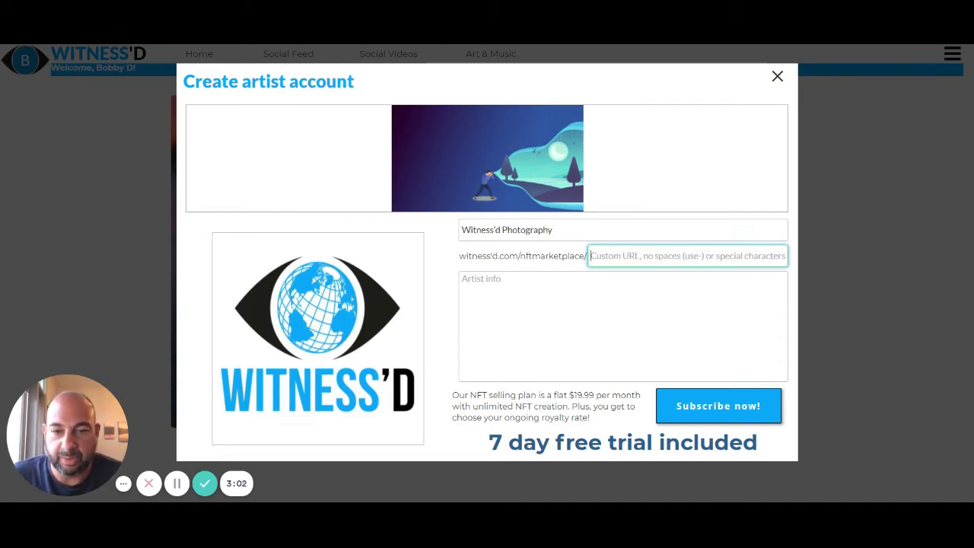
type("witne")
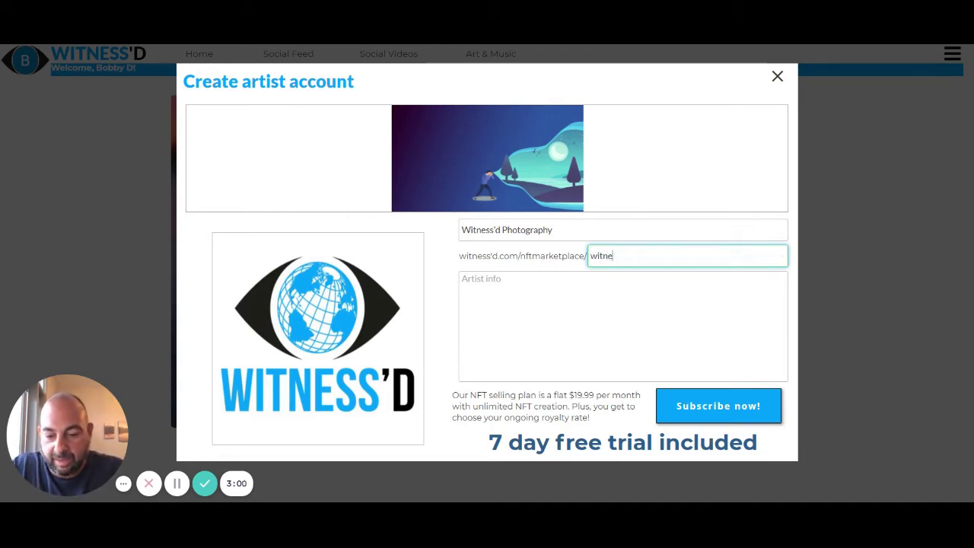
type("ssdphoto")
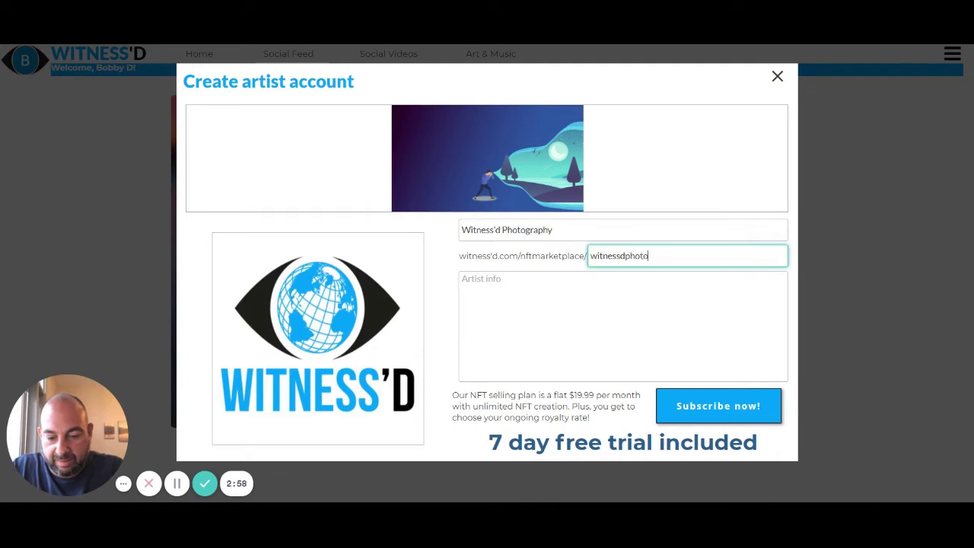
type("graphy")
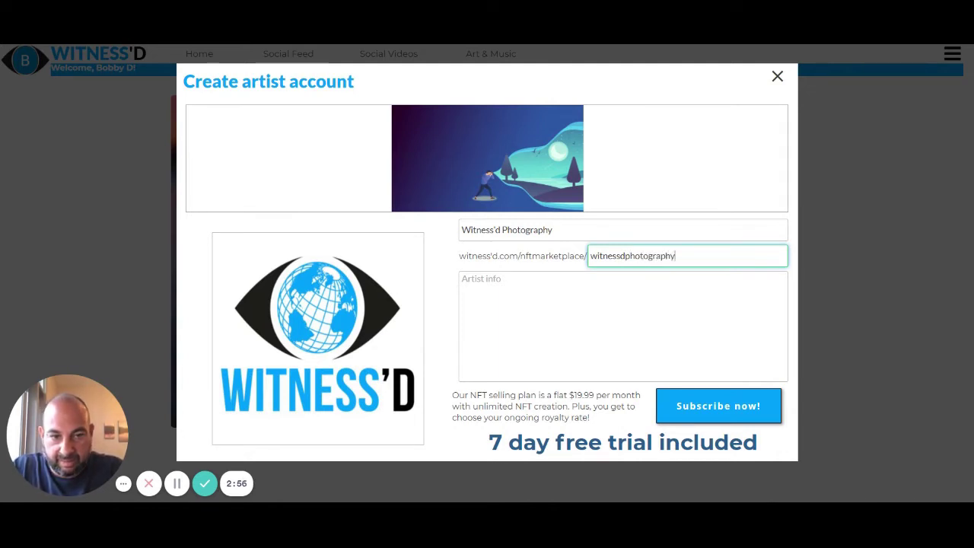
key("Tab")
left_click(684, 249)
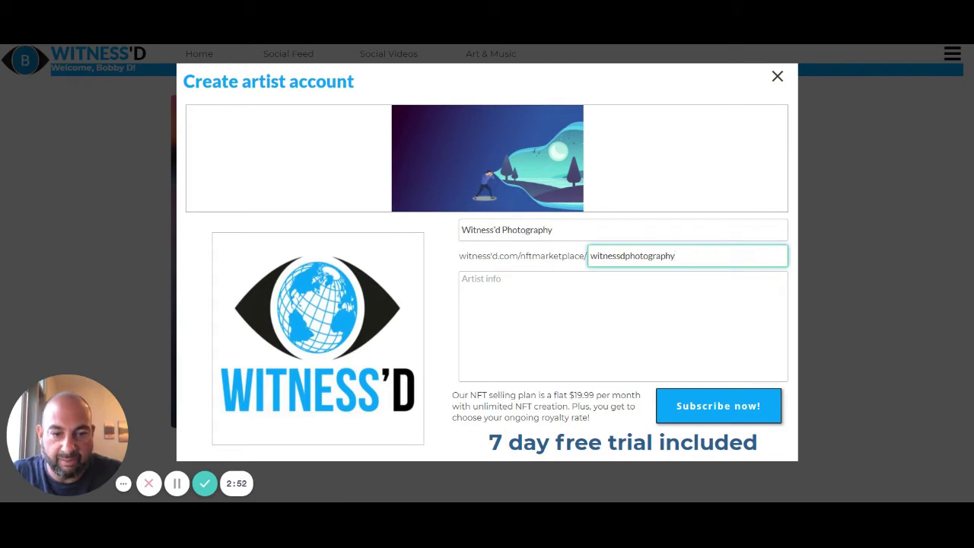
- Write the artist bio 'This is a test account for photography examples.'
key("Tab")
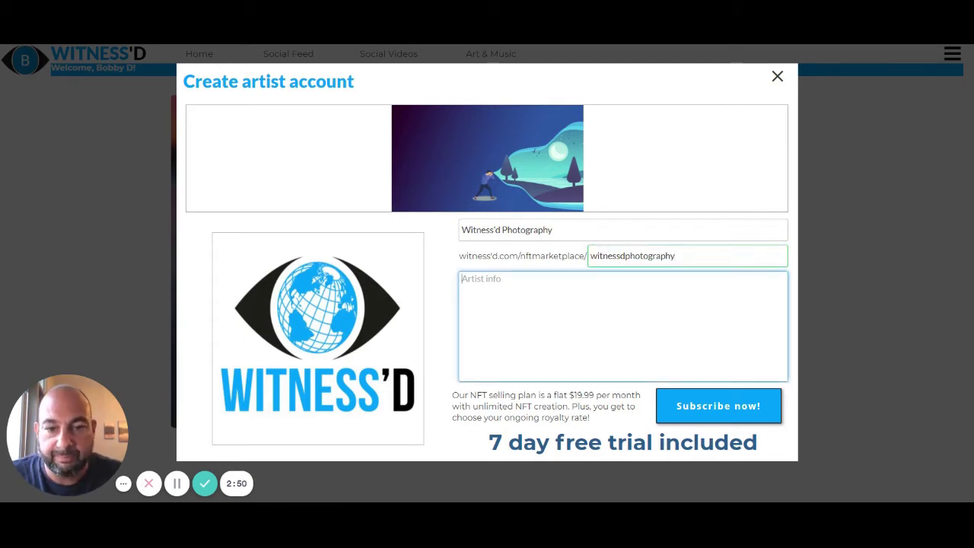
type("This")
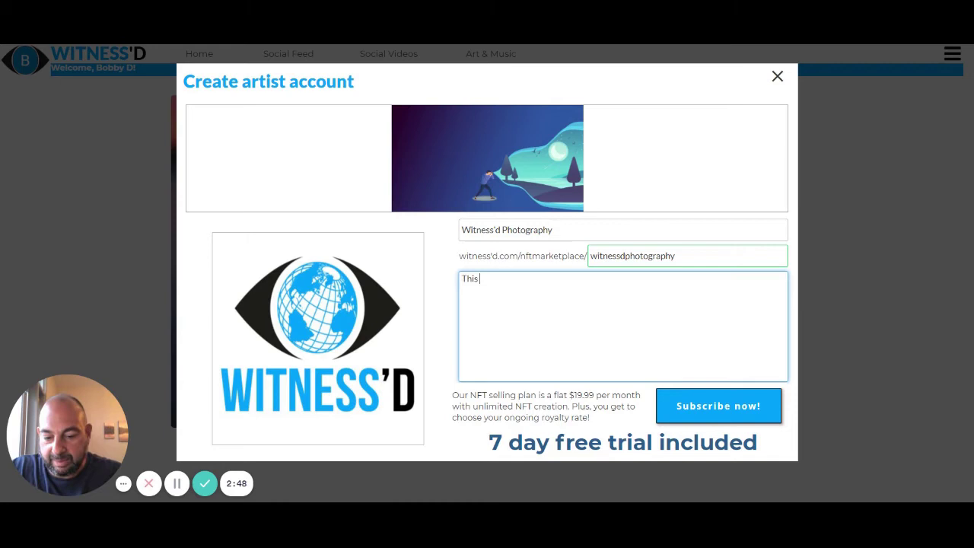
type("is a test account for photography examples.")
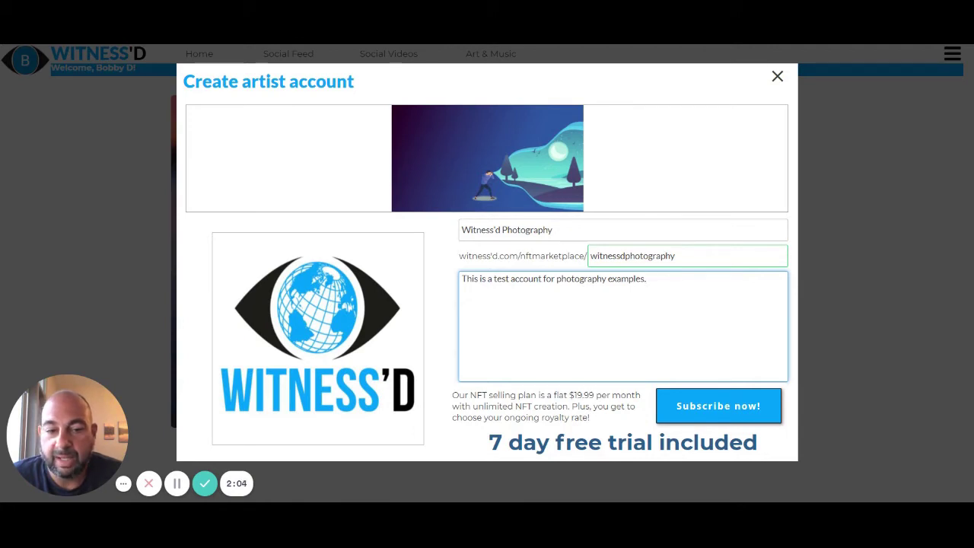
- Submit the artist account via Subscribe now! and return to the home page
left_click(718, 413)
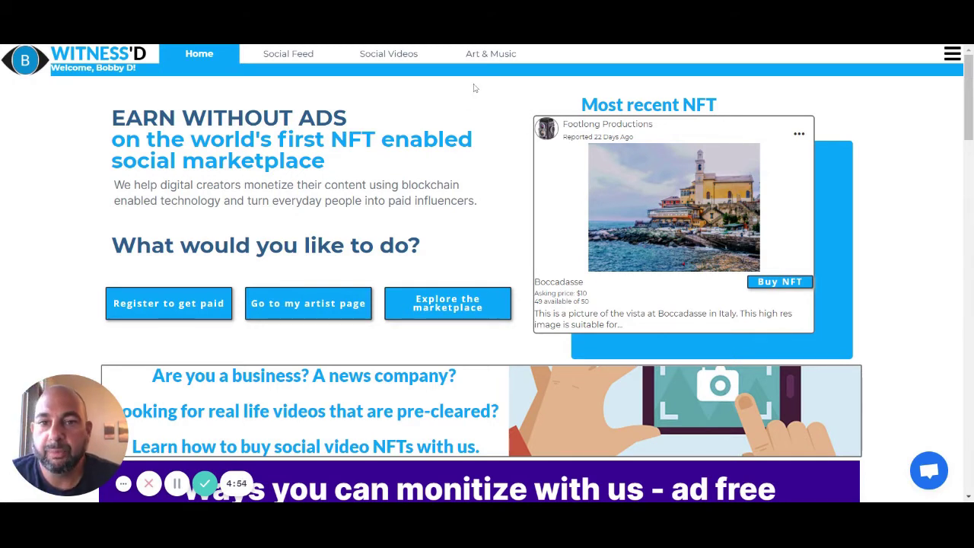
- Switch to the Art & Music marketplace showing 20 NFTs, including Boccadasse
left_click(499, 54)
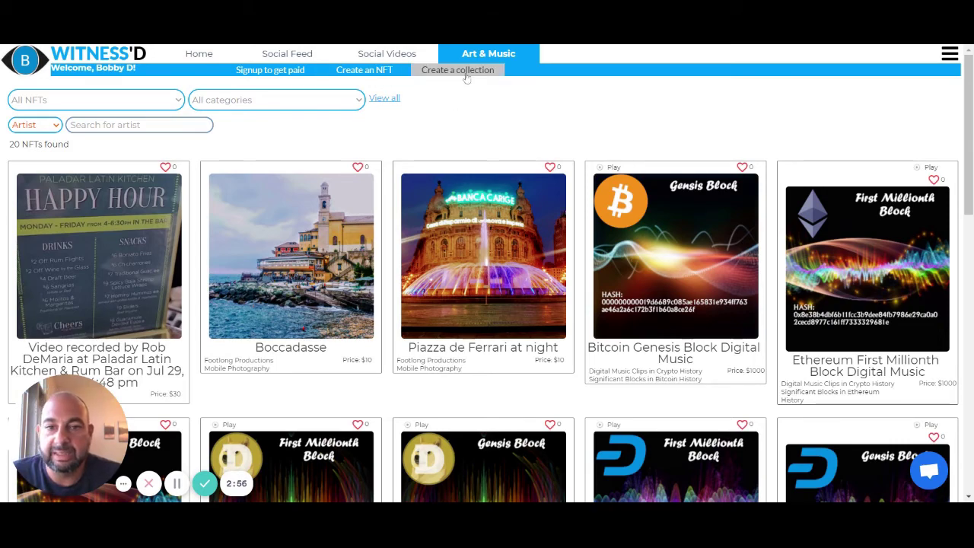
left_click(464, 73)
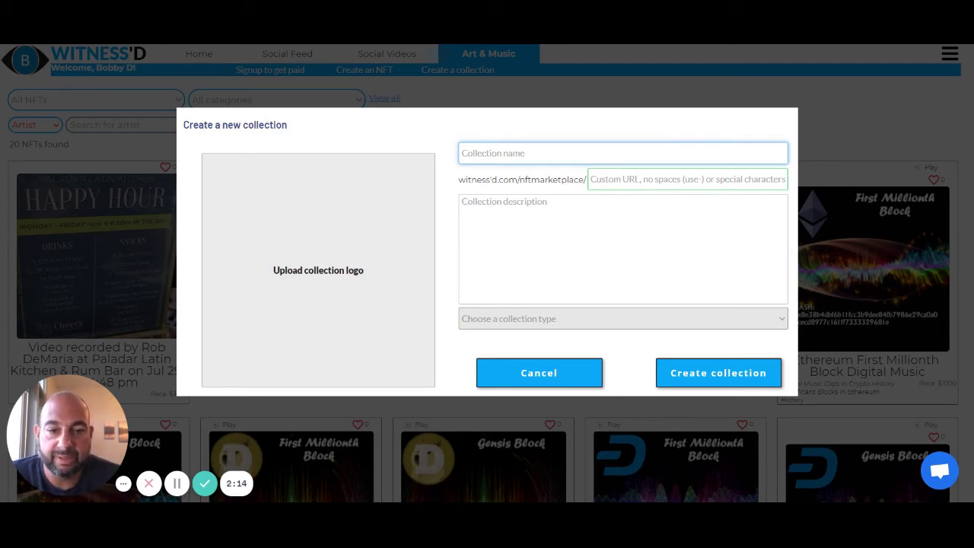
left_click(558, 319)
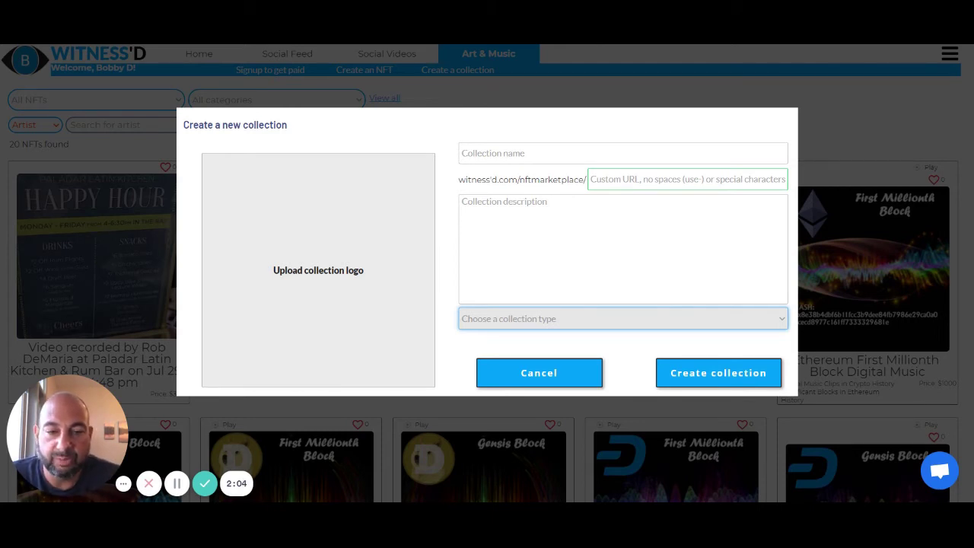
left_click(449, 286)
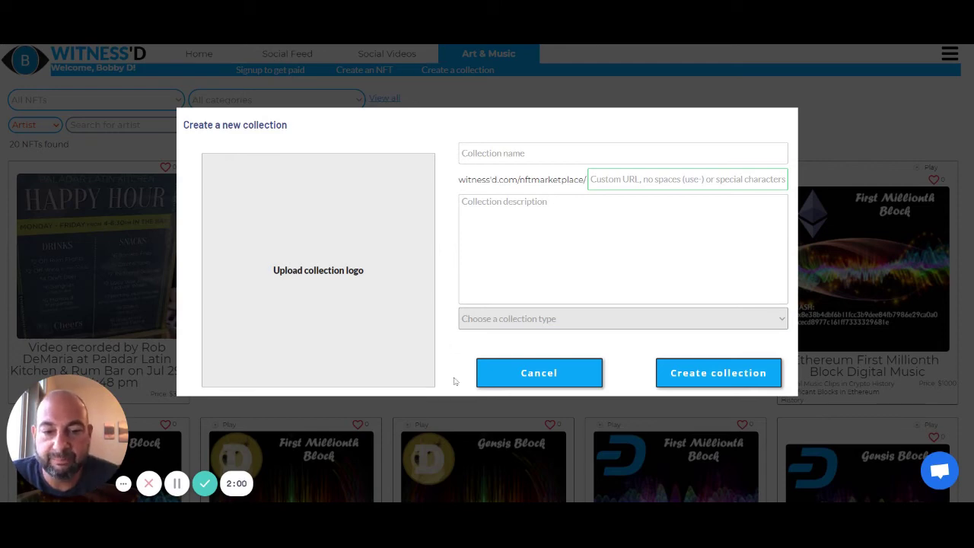
left_click(523, 379)
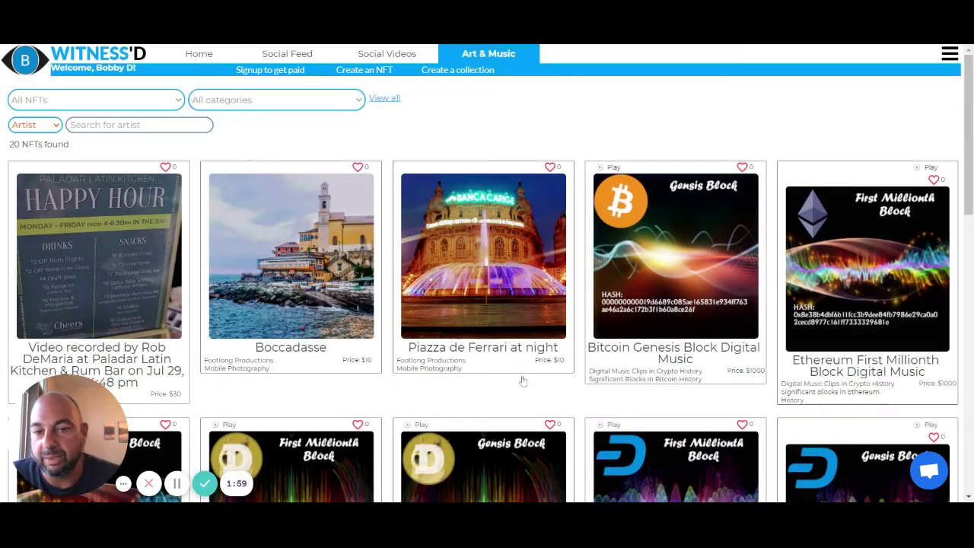
- Start a new Art NFT and upload the photo file
left_click(374, 73)
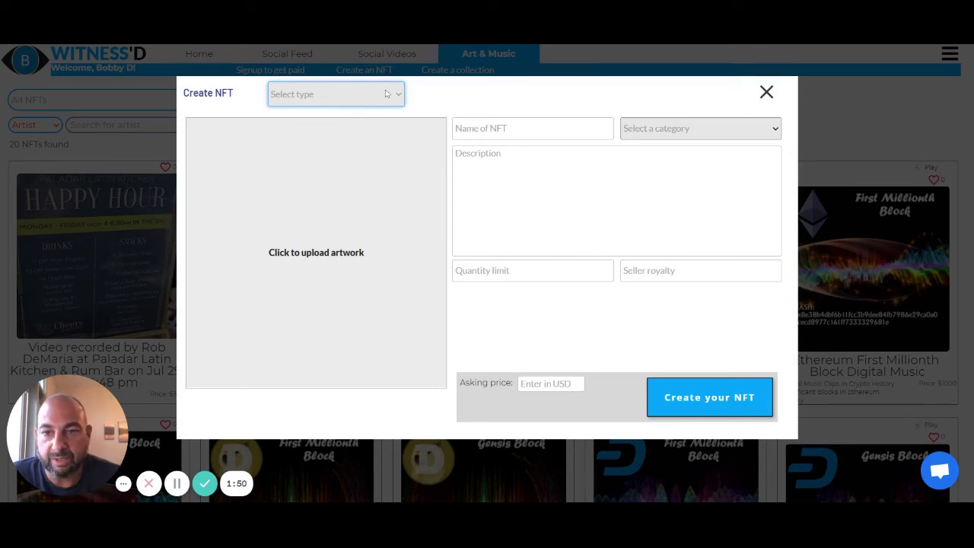
left_click(323, 116)
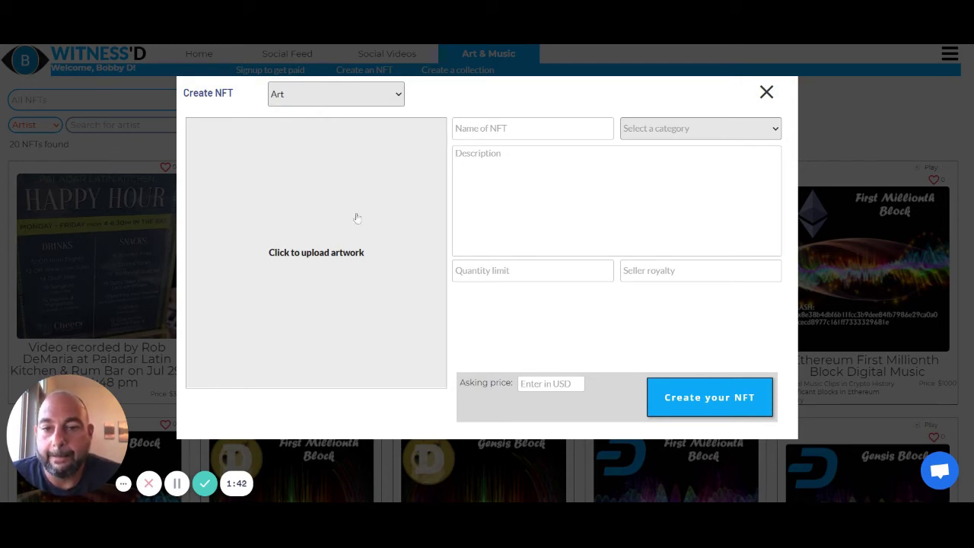
left_click(332, 232)
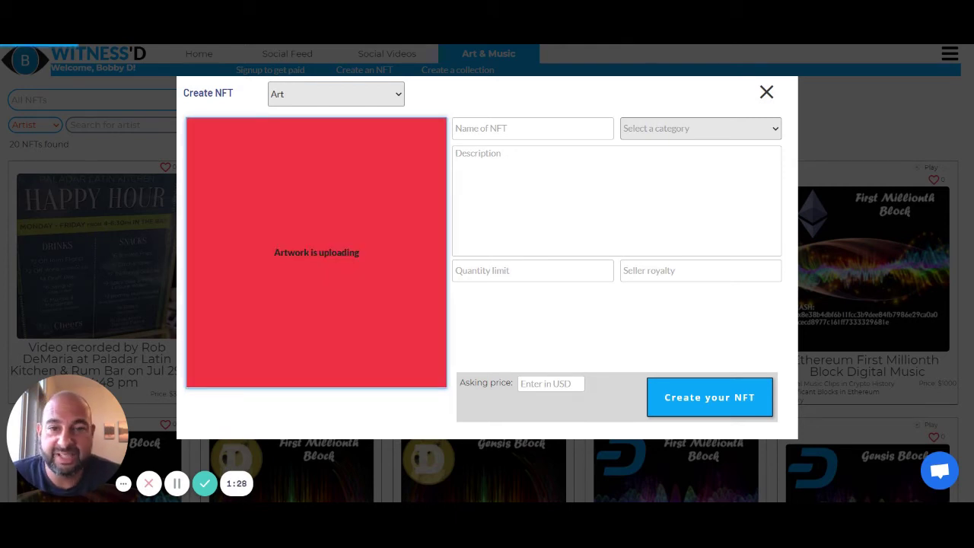
- Title it 'Fun picture or Bobby', category Friends & Family, description 'Enjoying a nice summer day.'
left_click(533, 128)
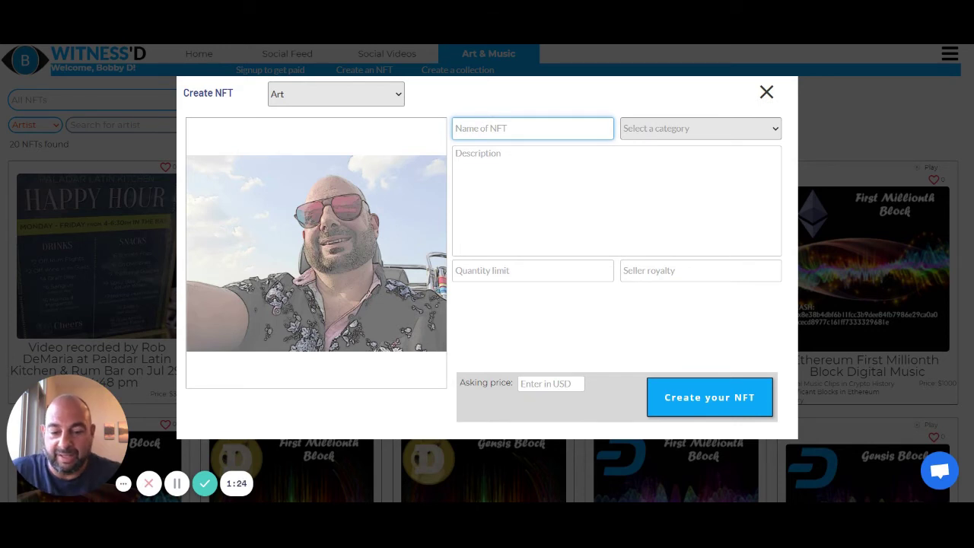
type("Fu")
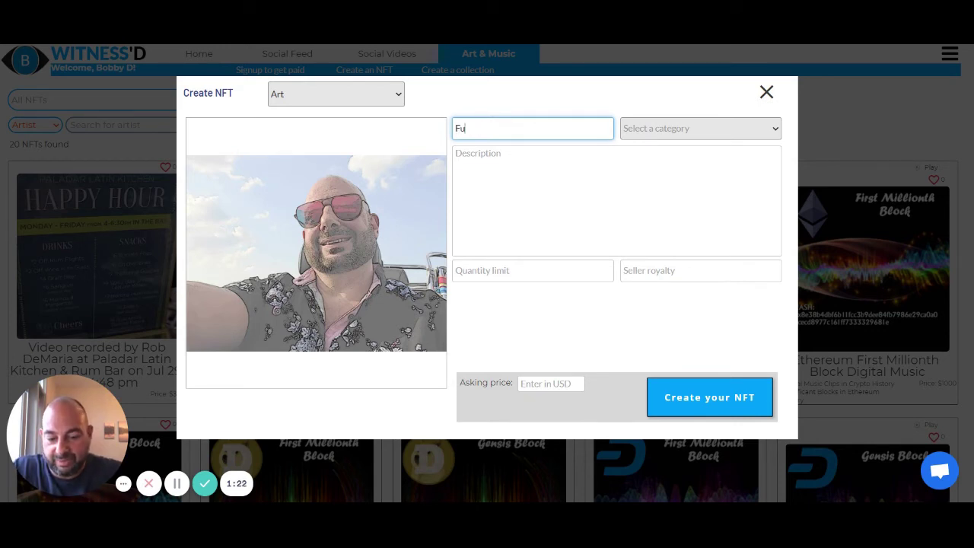
type("n picture ")
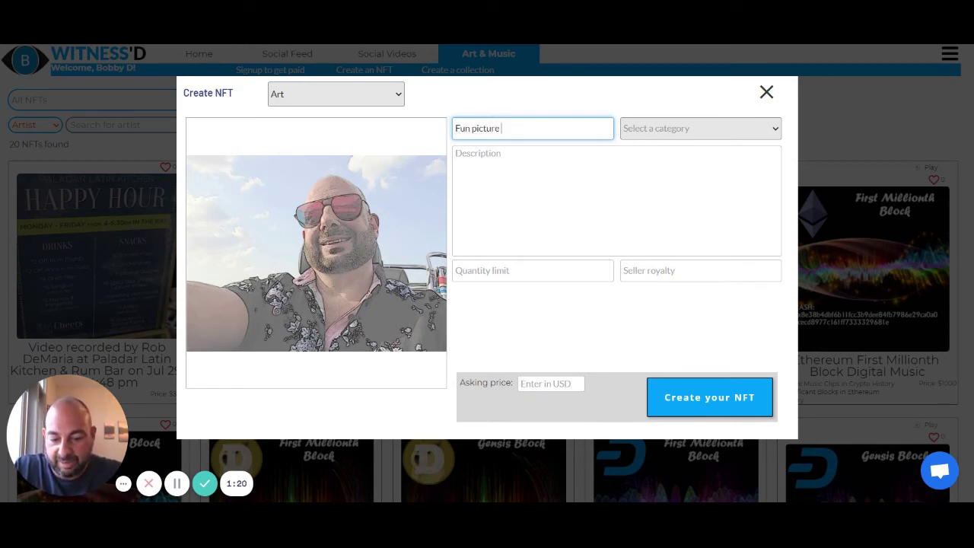
type("or Bobby")
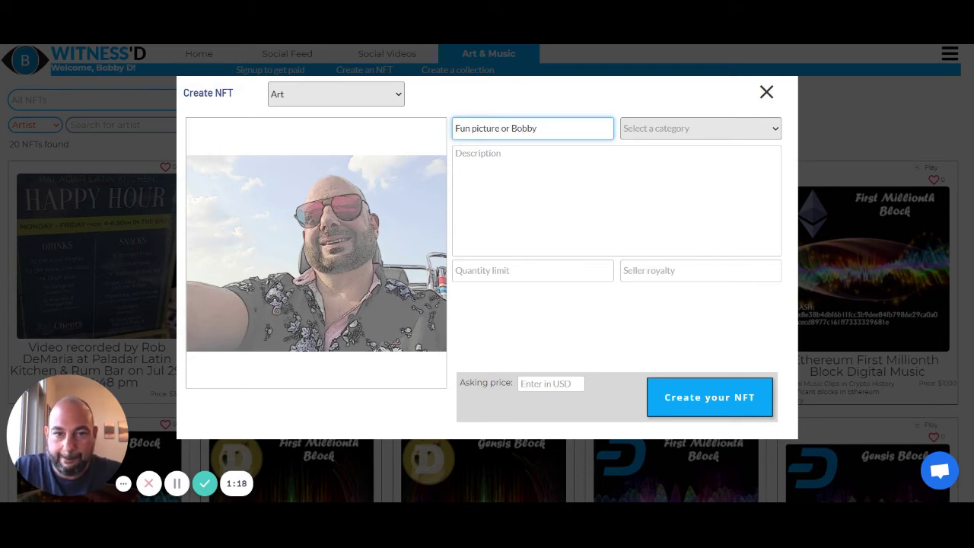
left_click(661, 125)
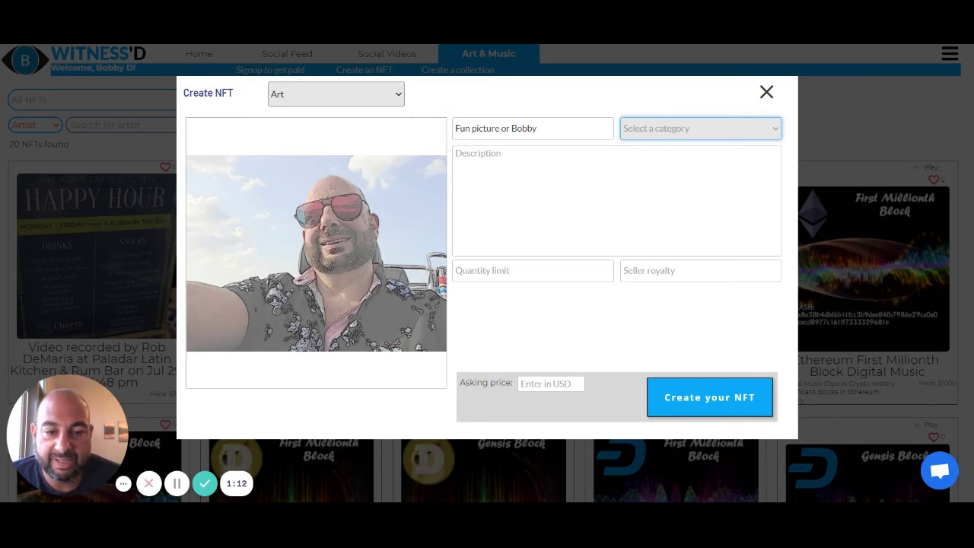
key("Down")
key("Return")
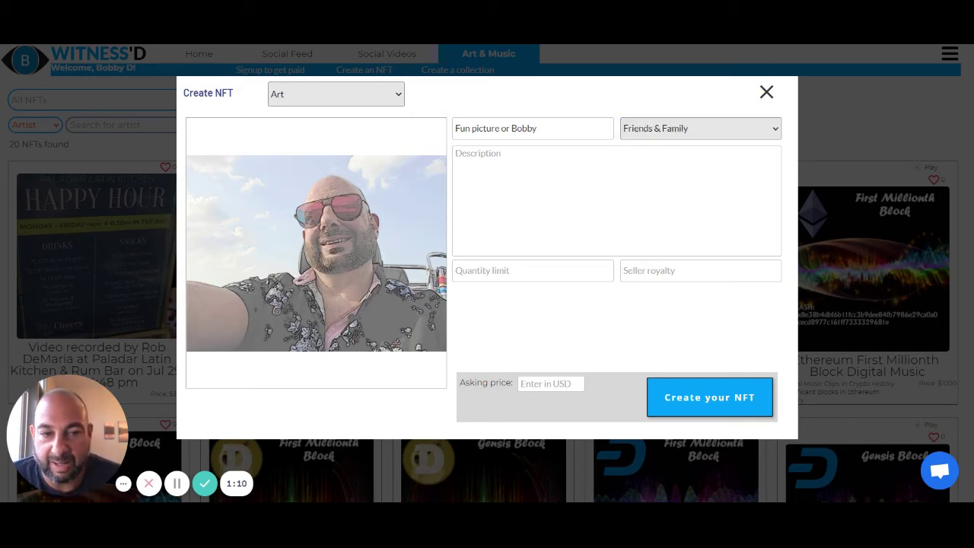
key("Tab")
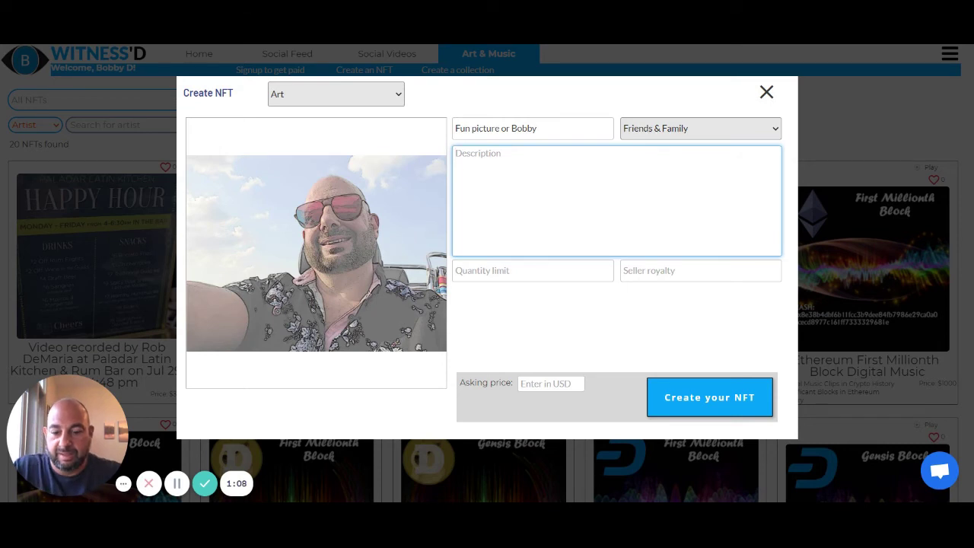
type("Enjoying")
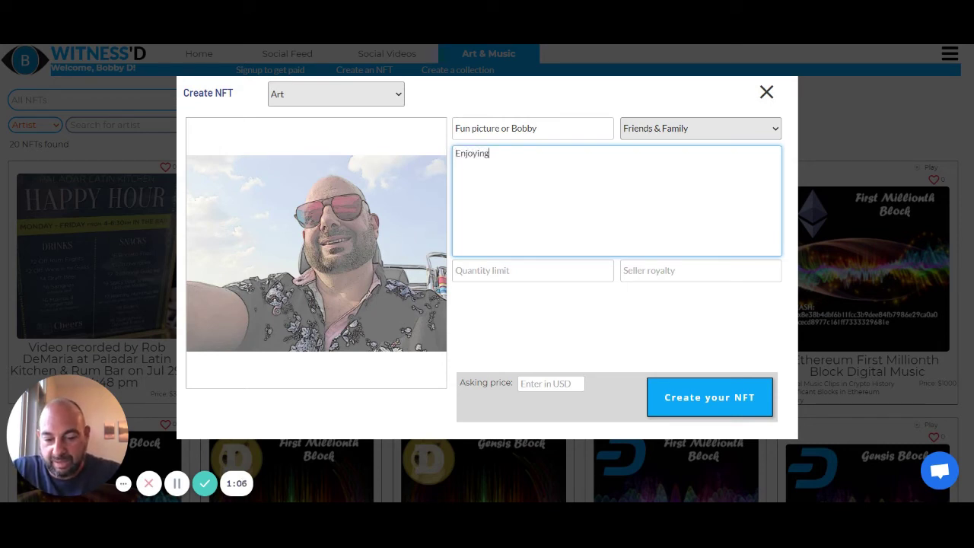
type(" a nice")
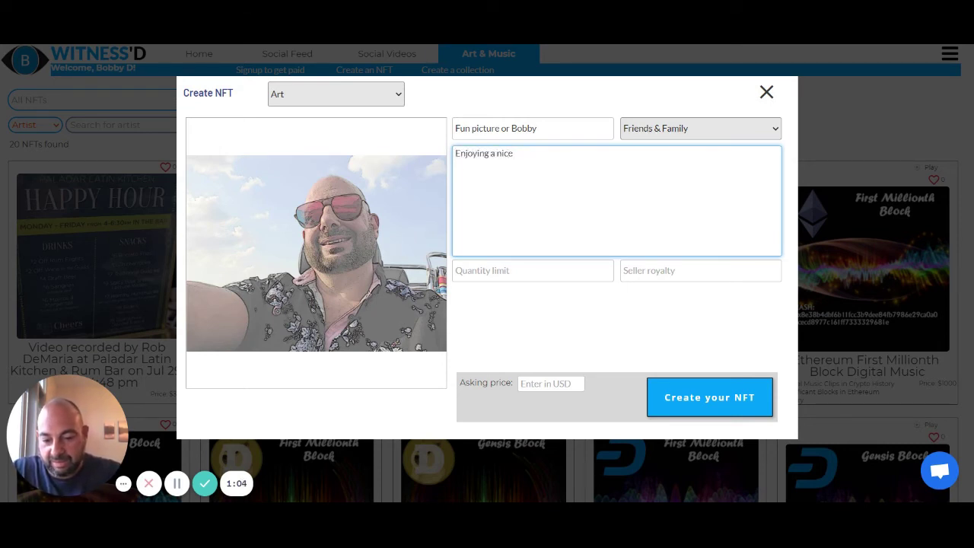
type(" summer day")
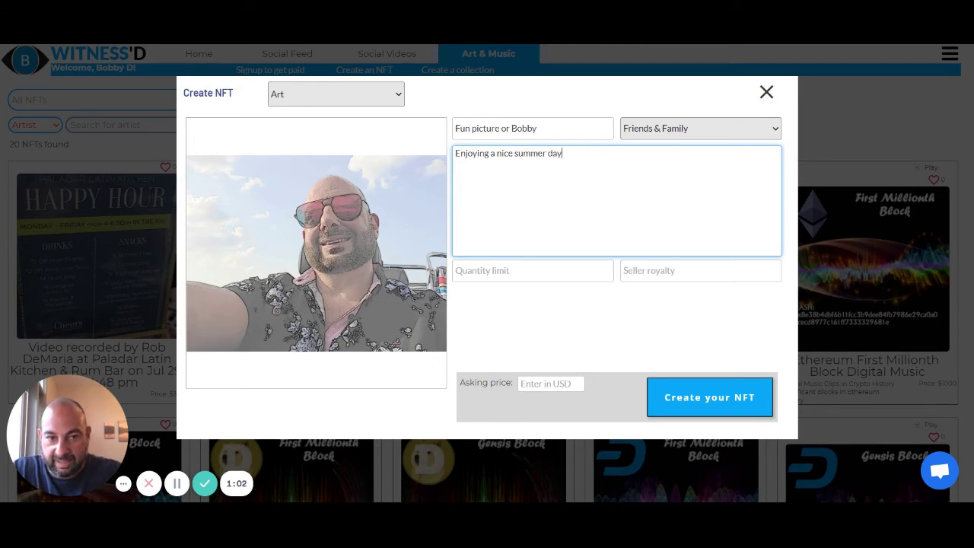
type(".")
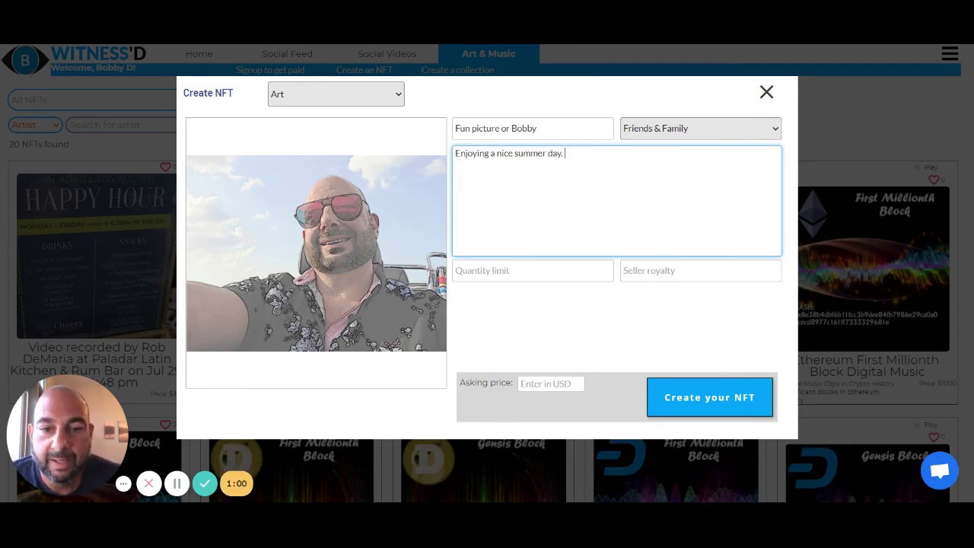
left_click(533, 270)
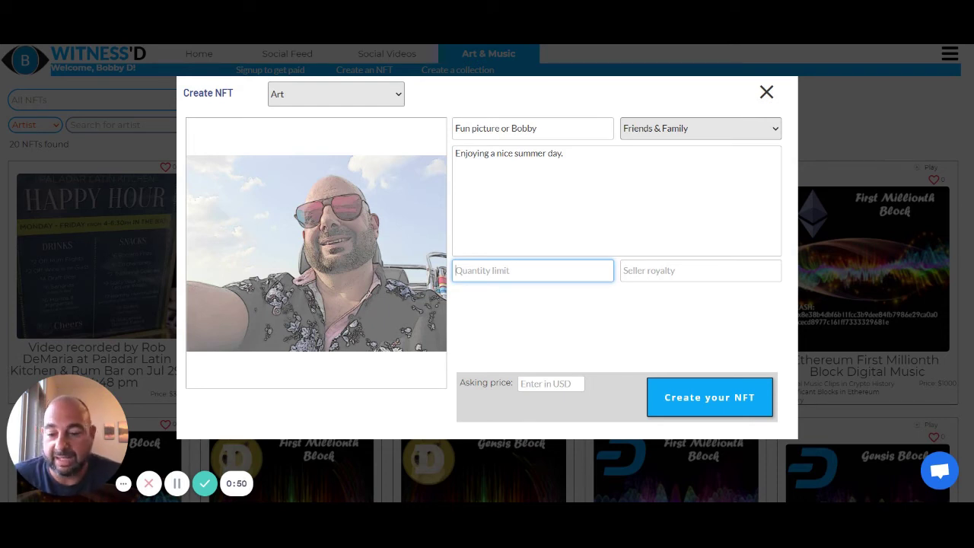
- Enter a quantity limit of 10, a 10.0% seller royalty and a $10 asking price
type("10")
left_click(701, 127)
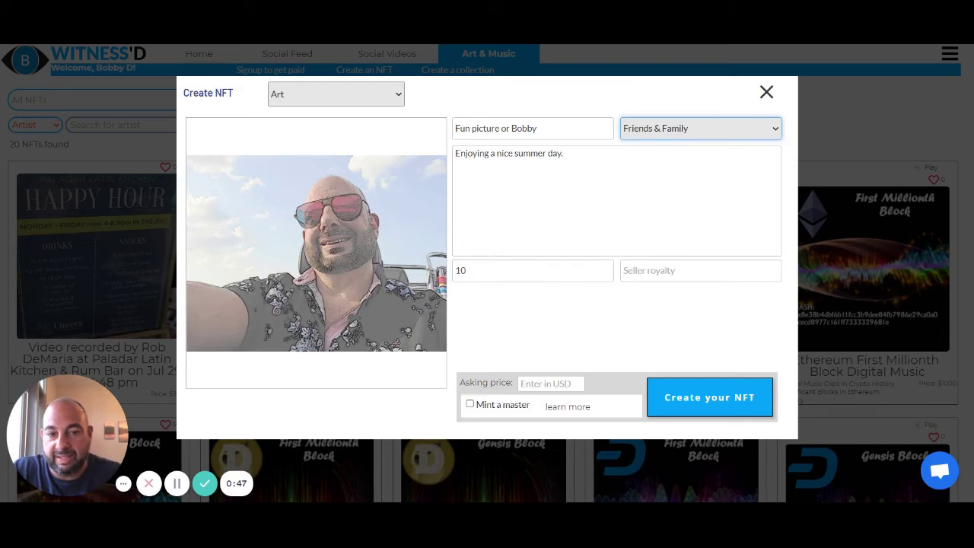
left_click(701, 270)
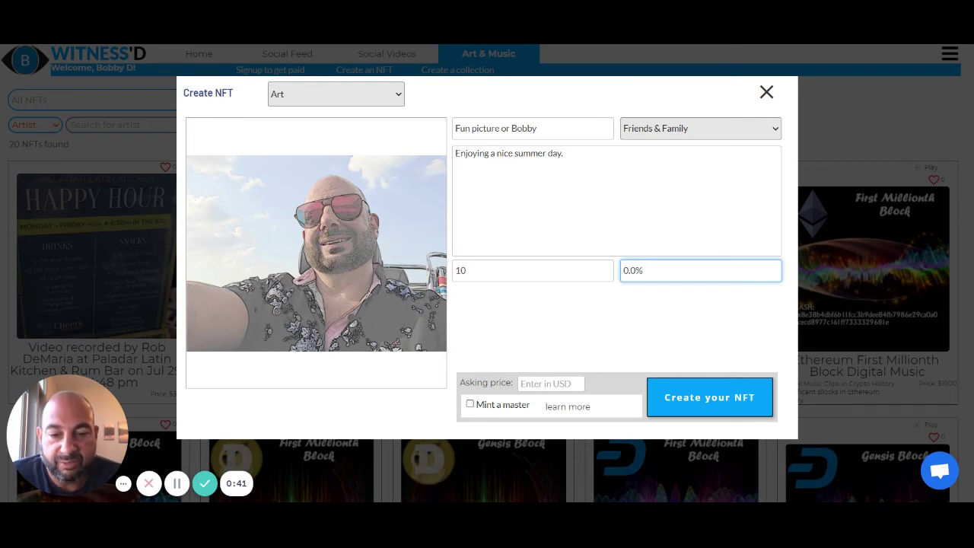
type(".")
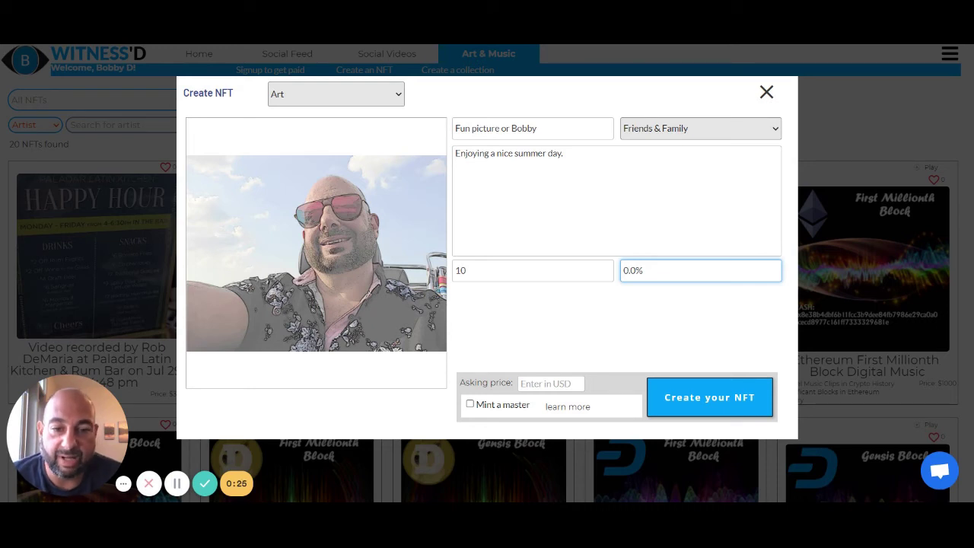
key("BackSpace")
type("10")
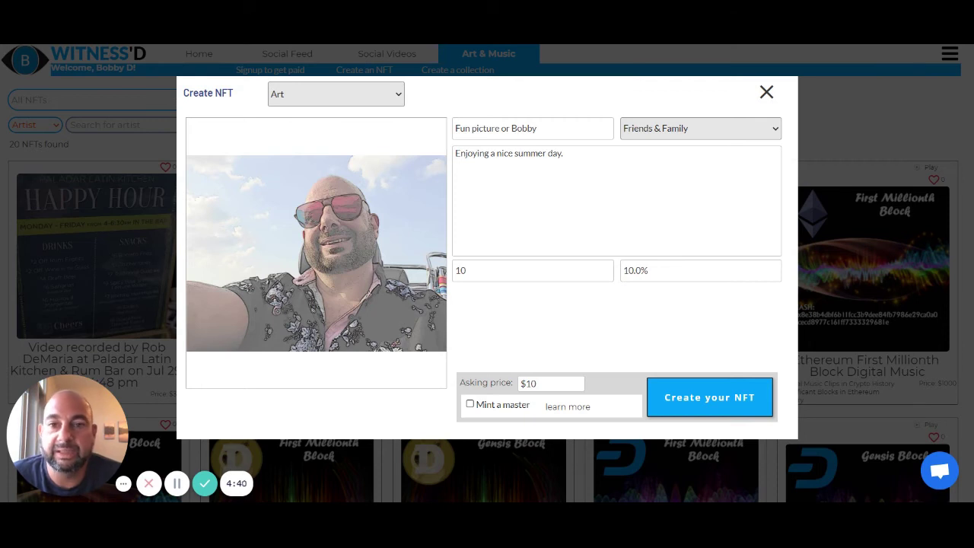
- Create the Fun picture or Bobby NFT with Mint a master left off
left_click(470, 404)
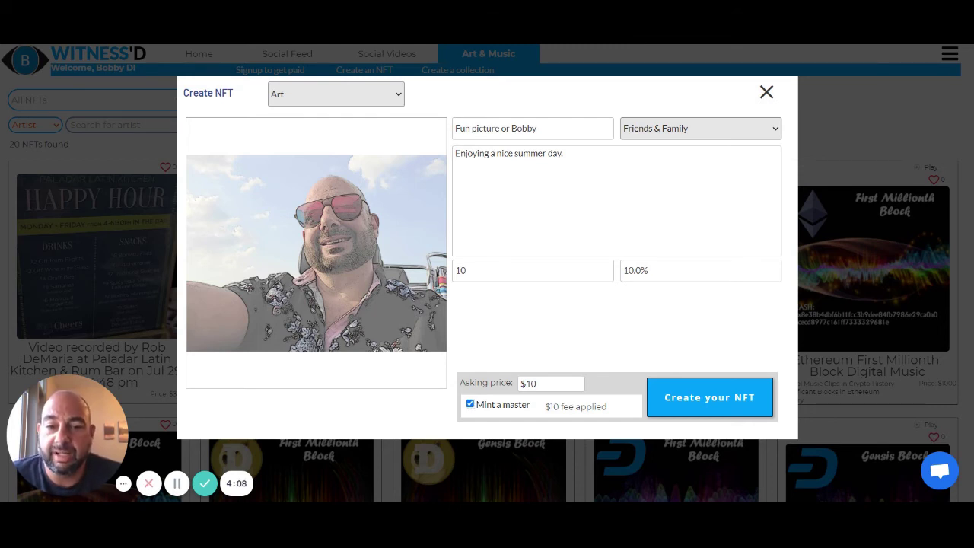
left_click(470, 404)
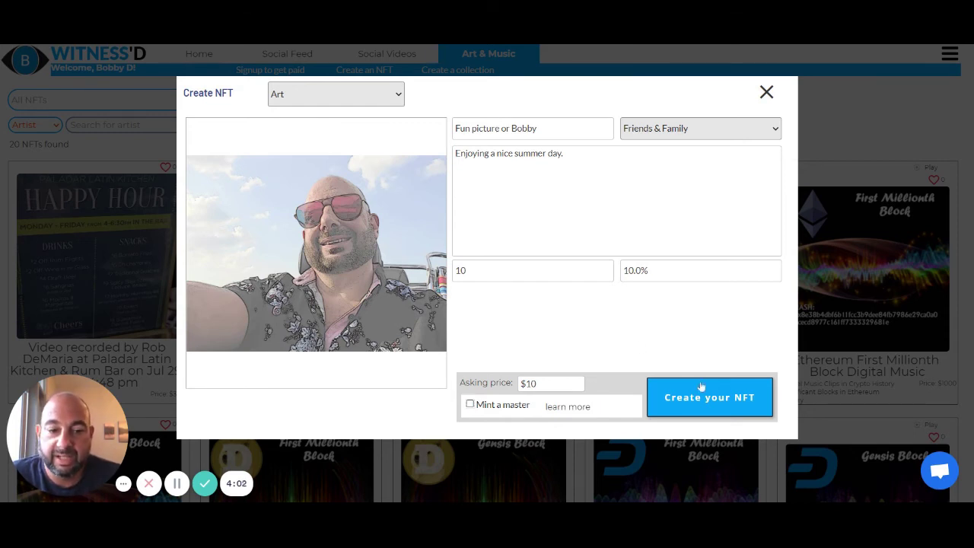
left_click(716, 402)
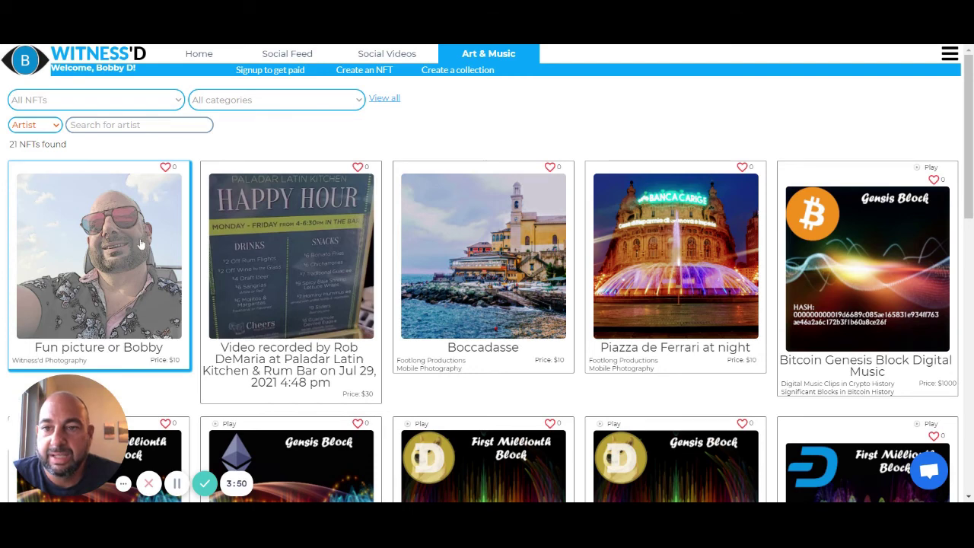
- Open the Fun picture or Bobby NFT's page and like it with the heart
left_click(141, 244)
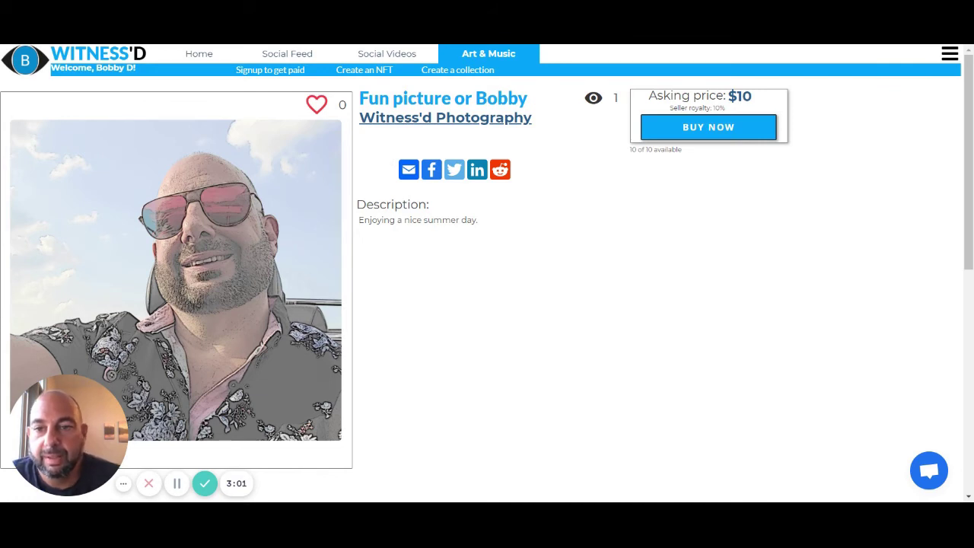
left_click(317, 106)
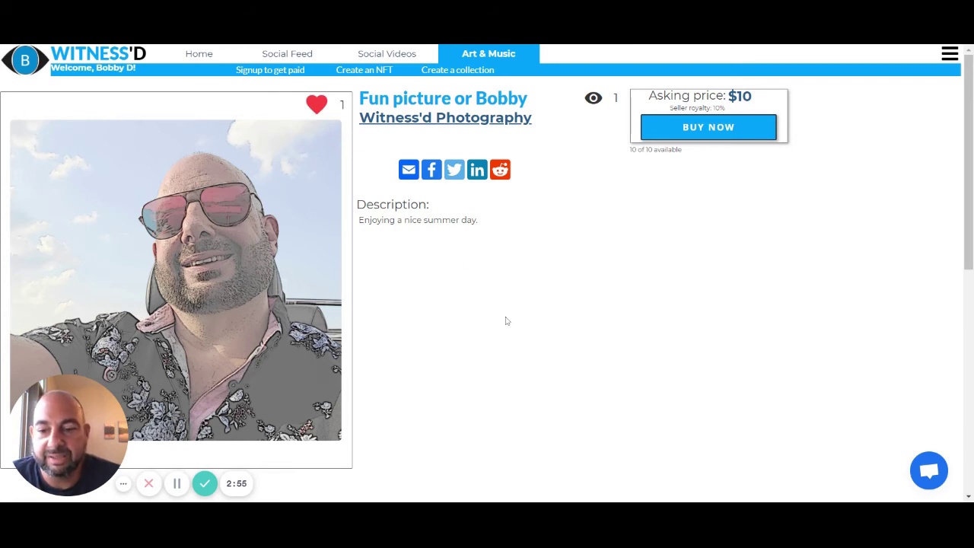
scroll(506, 320, "down", 1)
scroll(525, 266, "up", 1)
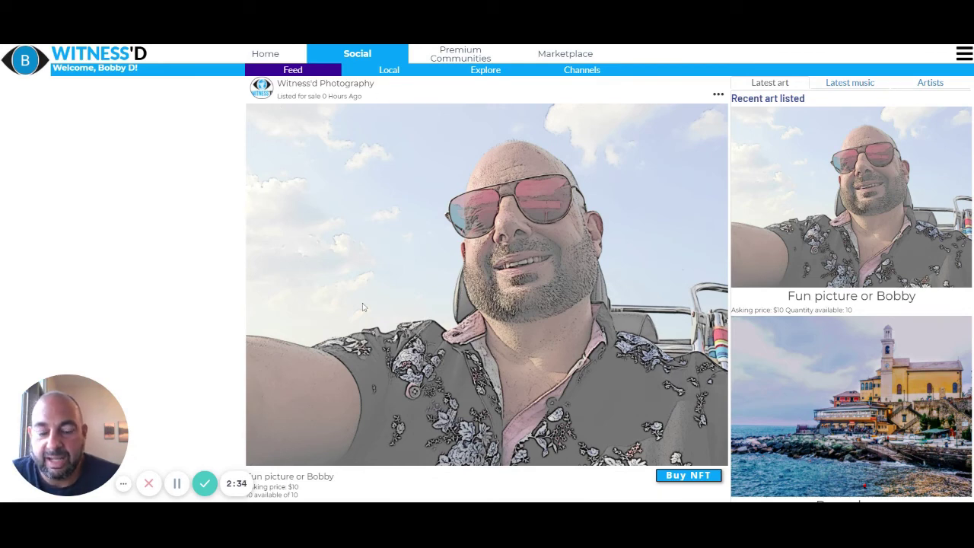
scroll(363, 307, "down", 3)
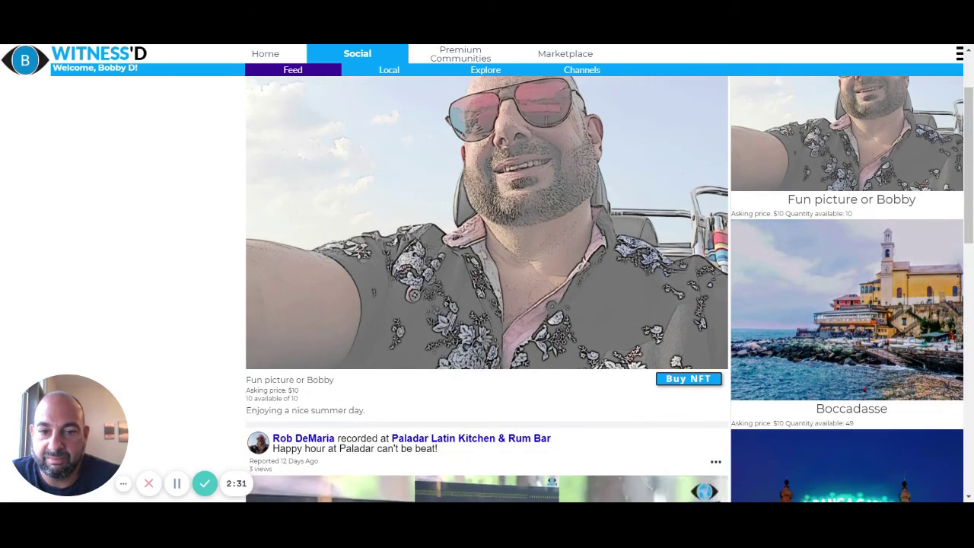
scroll(487, 289, "down", 4)
scroll(487, 289, "up", 8)
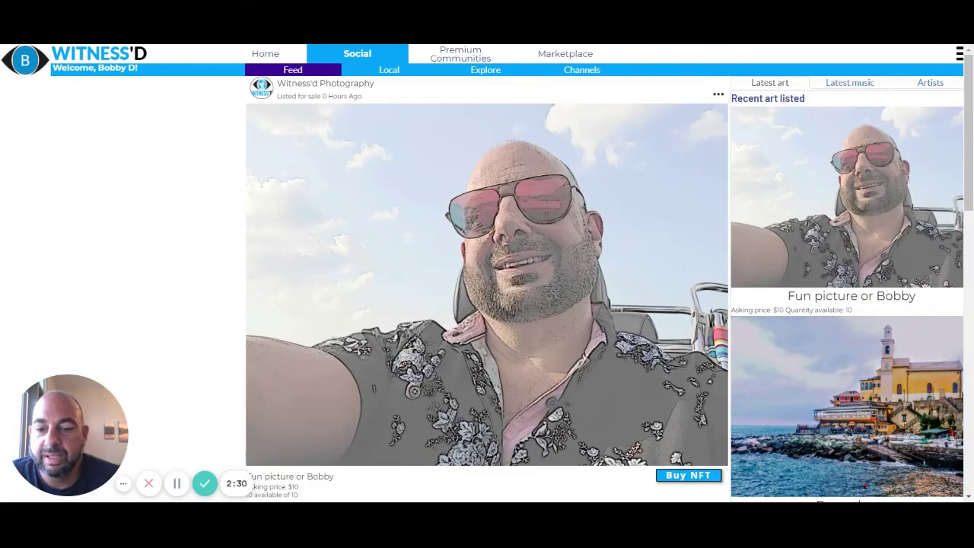
scroll(487, 289, "down", 3)
scroll(487, 290, "up", 3)
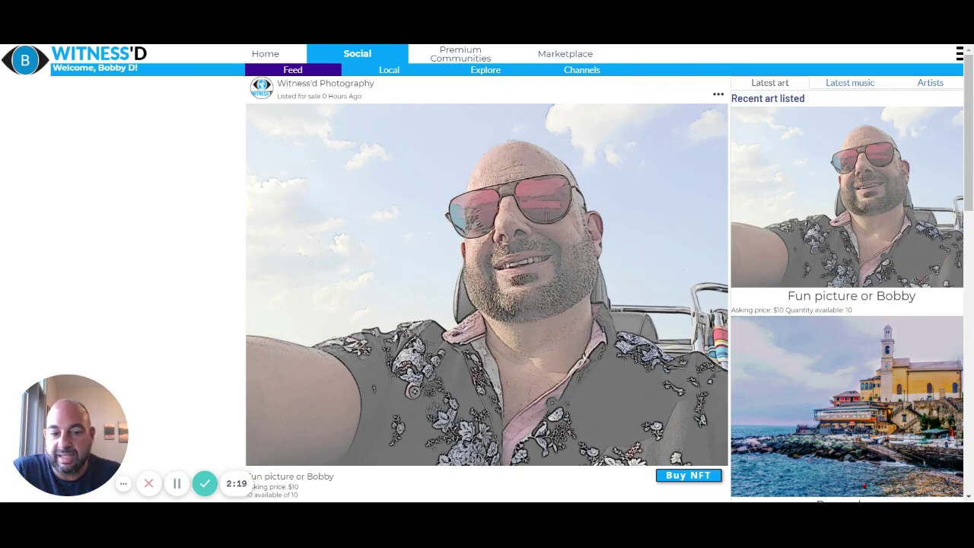
scroll(404, 229, "down", 4)
scroll(403, 229, "up", 3)
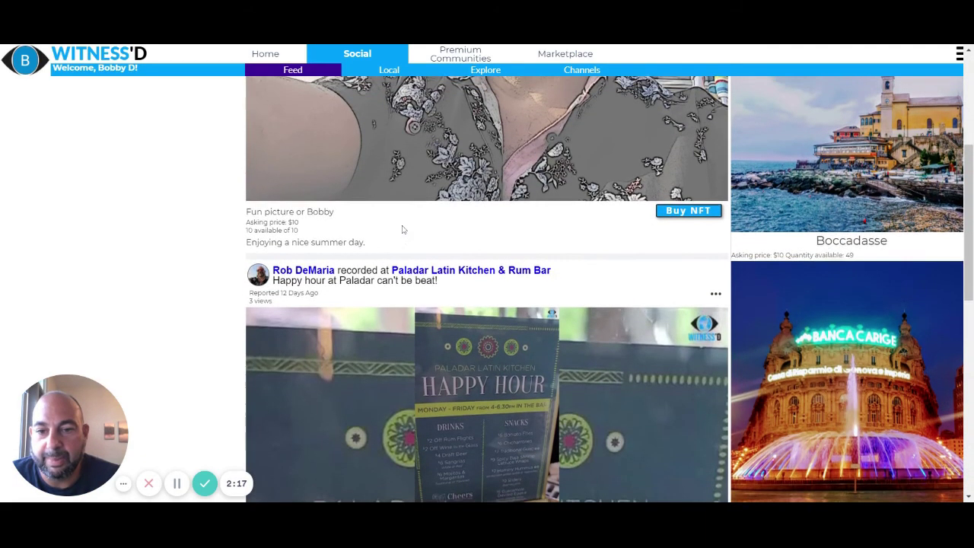